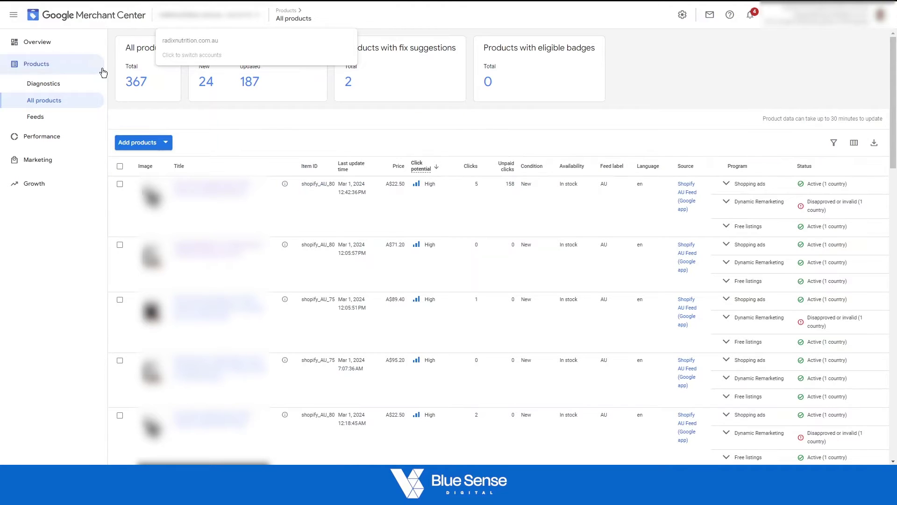
Step: Go to Marketing > Promotions and start a new promotion
{"action": "left_click", "coordinate": [34, 162]}
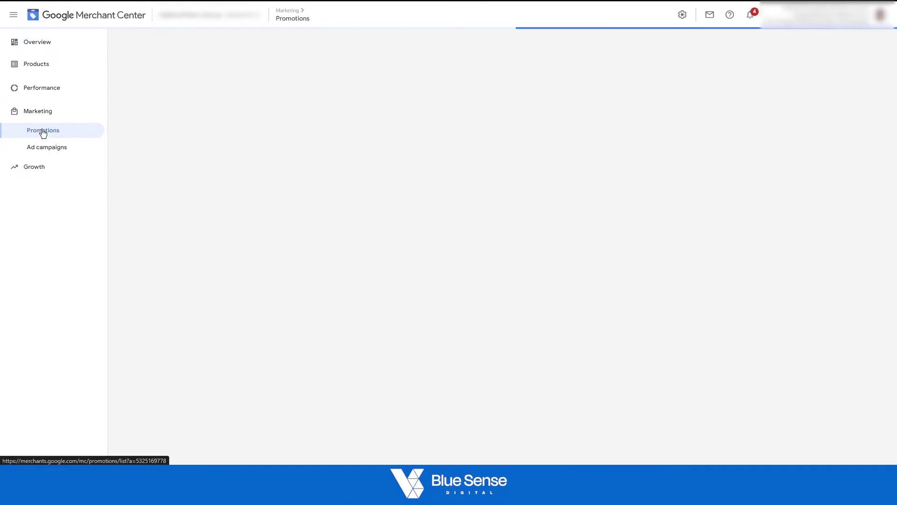
{"action": "left_click", "coordinate": [40, 134]}
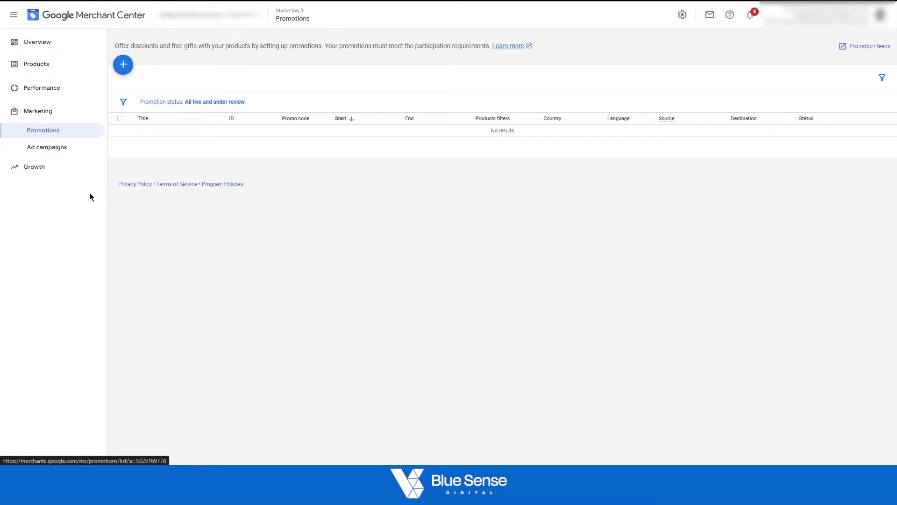
{"action": "left_click", "coordinate": [123, 65]}
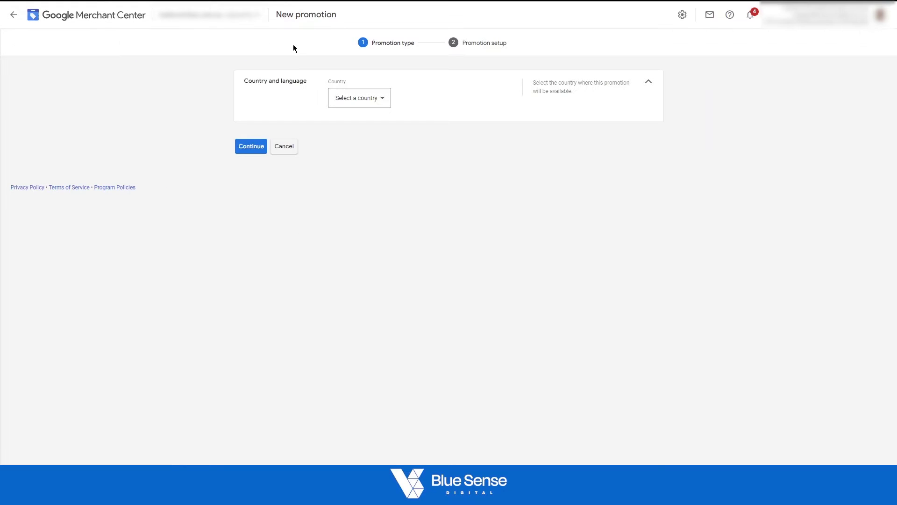
Step: Set country to Australia and language to English, keeping Shopping ads and Free listings ticked
{"action": "left_click", "coordinate": [366, 101]}
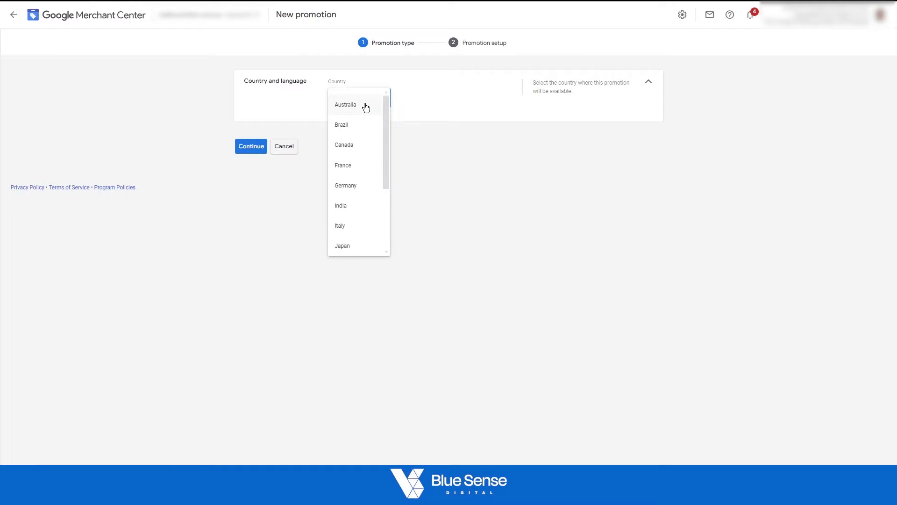
{"action": "left_click", "coordinate": [366, 103]}
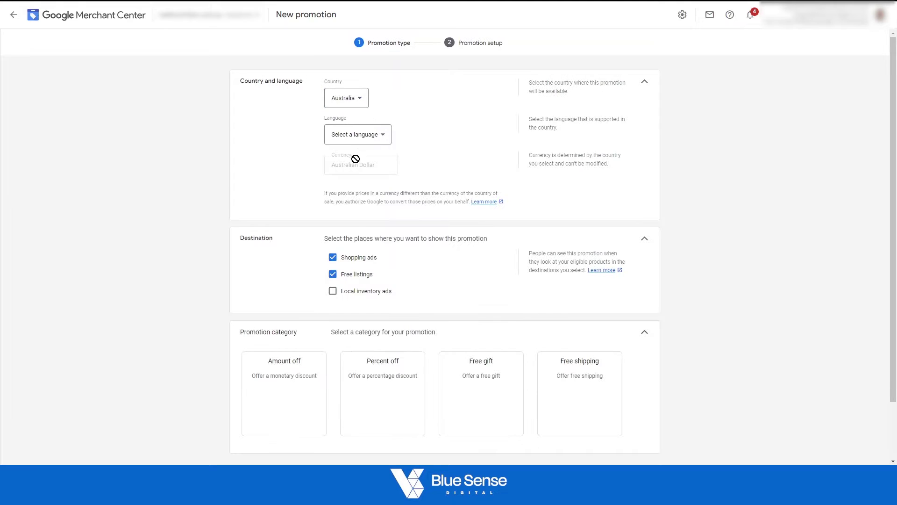
{"action": "left_click", "coordinate": [358, 134]}
{"action": "left_click", "coordinate": [365, 143]}
{"action": "scroll", "coordinate": [398, 152], "scroll_direction": "down", "scroll_amount": 1}
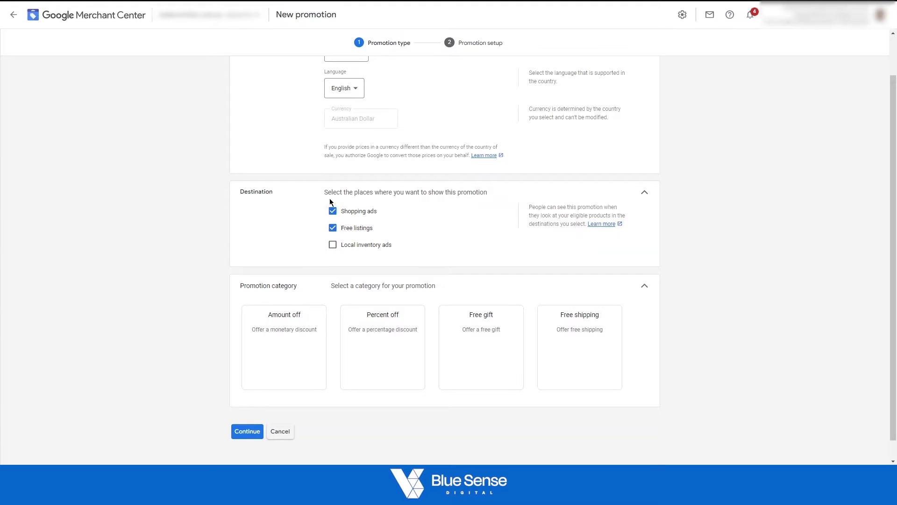
{"action": "left_click_drag", "start_coordinate": [377, 211], "coordinate": [343, 234]}
{"action": "left_click", "coordinate": [333, 227]}
{"action": "left_click", "coordinate": [332, 227]}
{"action": "scroll", "coordinate": [436, 257], "scroll_direction": "down", "scroll_amount": 1}
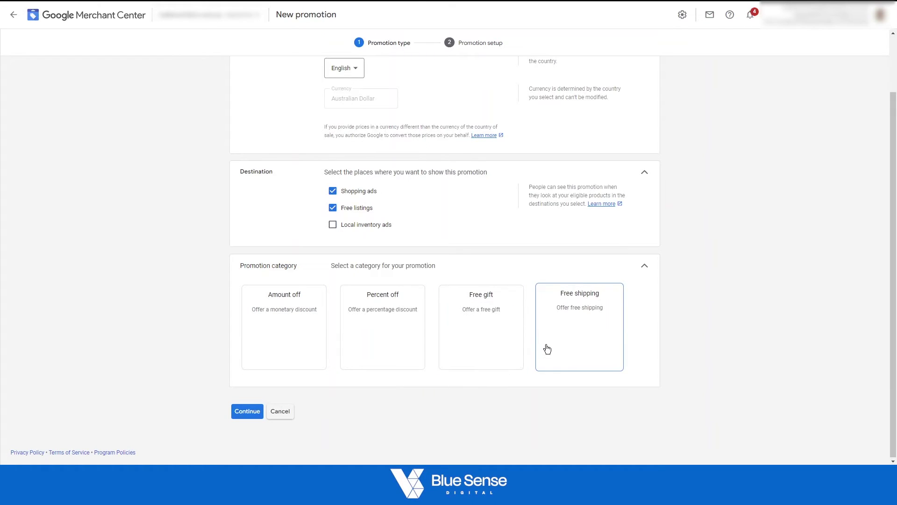
Step: Choose the Percent off category and the Percent off promotion type
{"action": "left_click", "coordinate": [383, 338]}
{"action": "scroll", "coordinate": [383, 337], "scroll_direction": "down", "scroll_amount": 3}
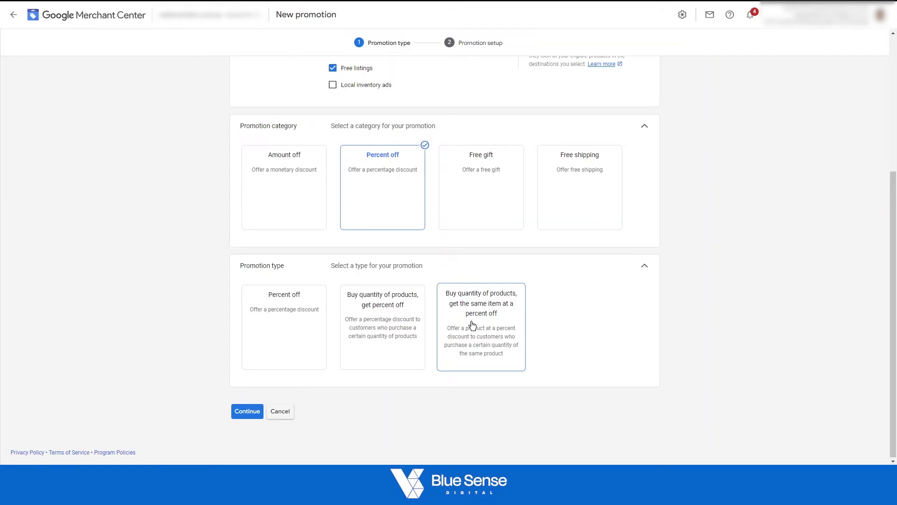
{"action": "left_click", "coordinate": [277, 333]}
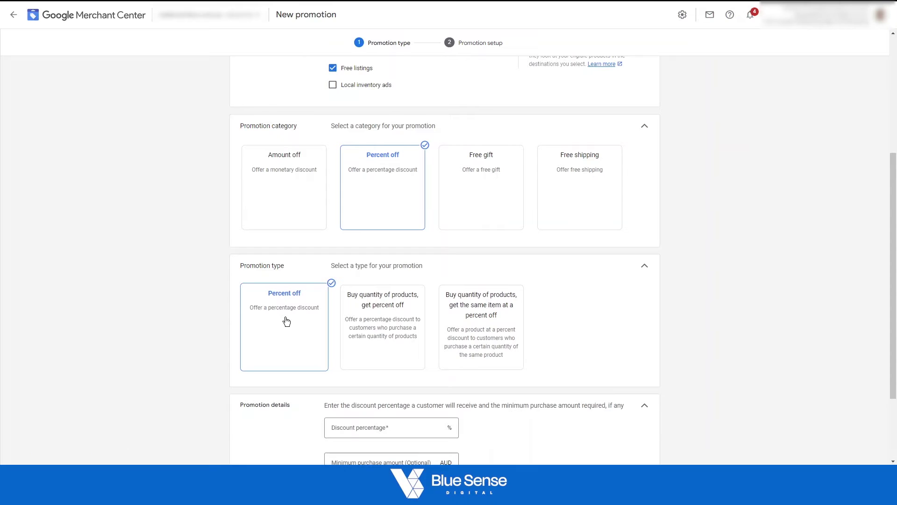
{"action": "scroll", "coordinate": [286, 321], "scroll_direction": "down", "scroll_amount": 2}
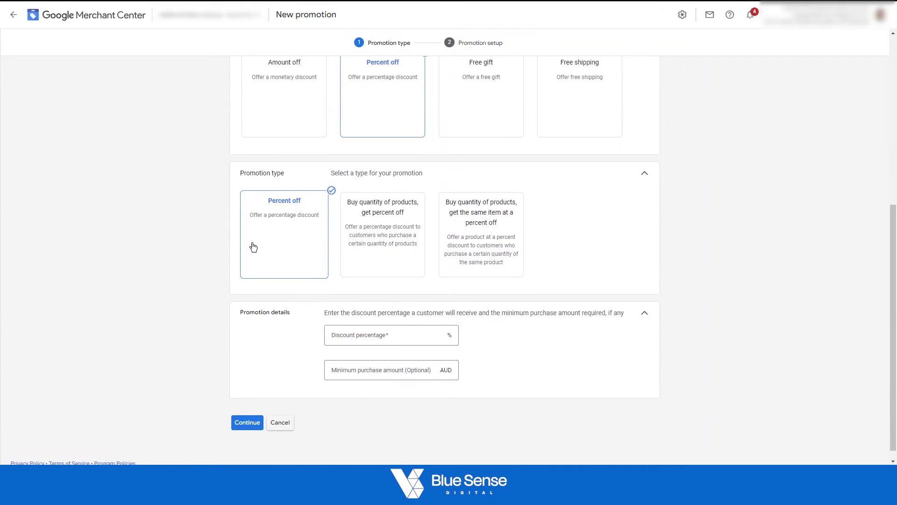
Step: Enter a 20% discount with no minimum purchase and continue to Promotion setup
{"action": "left_click", "coordinate": [376, 335]}
{"action": "type", "text": "20"}
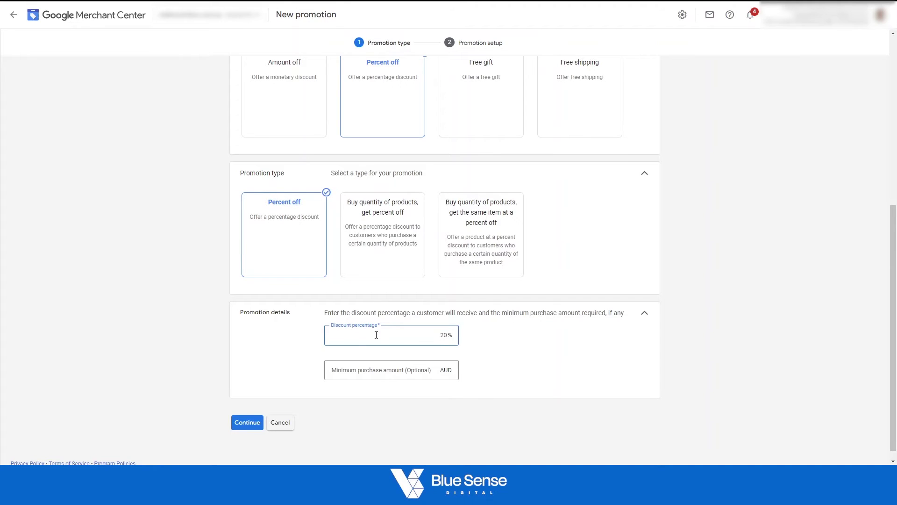
{"action": "left_click", "coordinate": [512, 337]}
{"action": "left_click", "coordinate": [408, 371]}
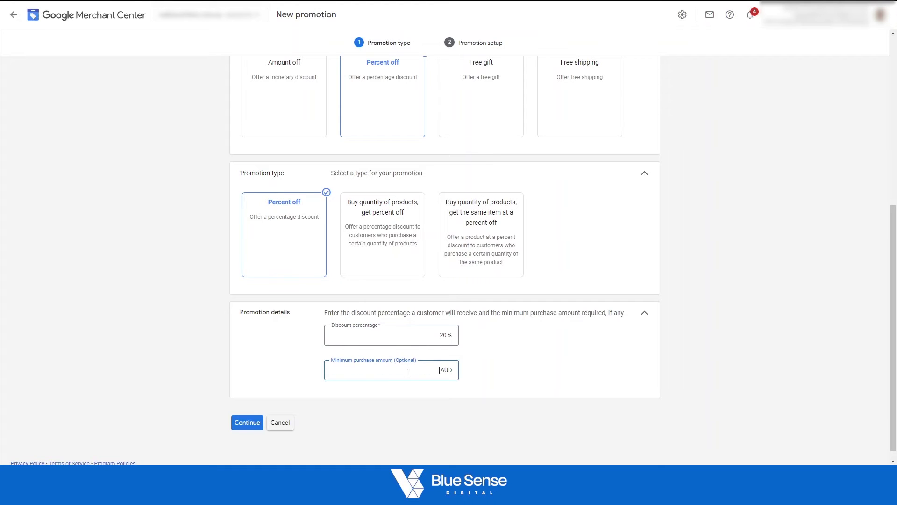
{"action": "left_click", "coordinate": [571, 374]}
{"action": "left_click", "coordinate": [425, 369]}
{"action": "left_click", "coordinate": [481, 361]}
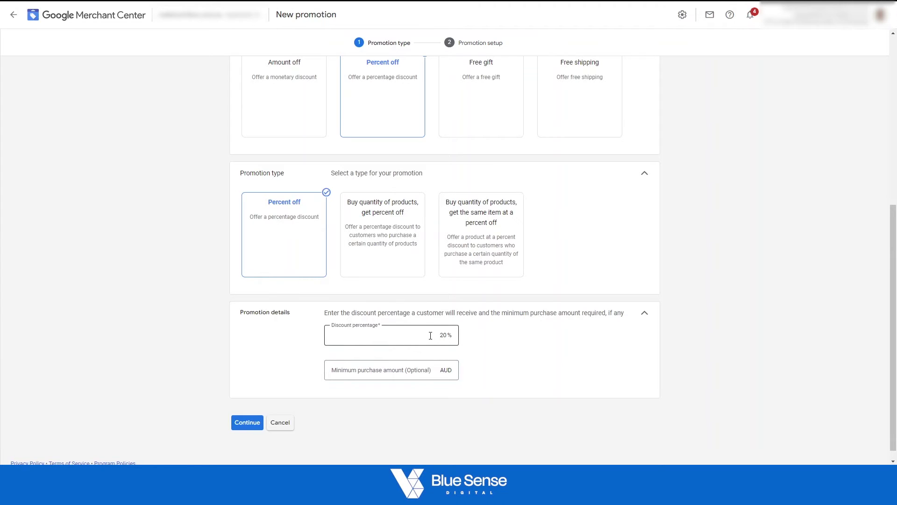
{"action": "left_click", "coordinate": [247, 422]}
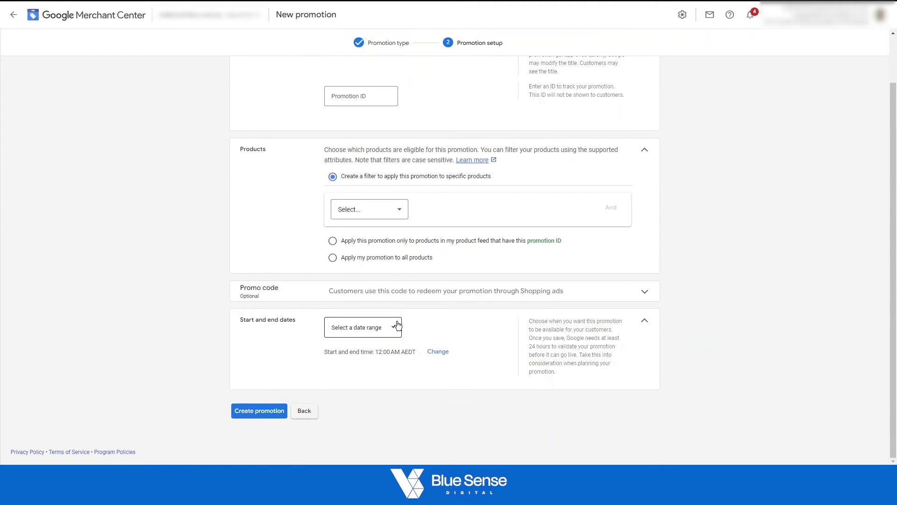
Step: Title the promotion '20% Off Easter Sale'
{"action": "scroll", "coordinate": [398, 324], "scroll_direction": "up", "scroll_amount": 2}
{"action": "left_click", "coordinate": [356, 90]}
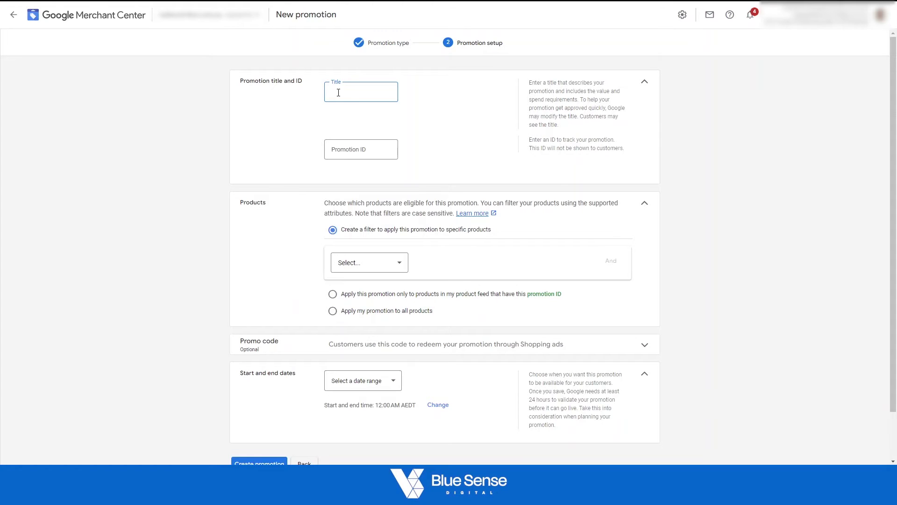
{"action": "left_click", "coordinate": [409, 110]}
{"action": "left_click", "coordinate": [344, 93]}
{"action": "type", "text": "20% Off Easter Sale"}
Step: Give the promotion the ID 20ES
{"action": "left_click", "coordinate": [367, 145]}
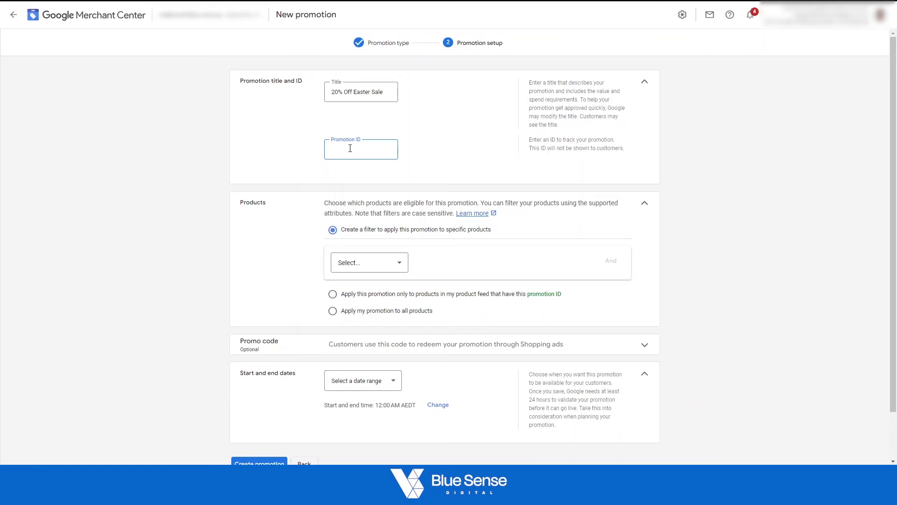
{"action": "type", "text": "20"}
{"action": "type", "text": "ES"}
{"action": "left_click", "coordinate": [429, 152]}
Step: In the Products section, choose 'Apply my promotion to all products' rather than a product filter
{"action": "scroll", "coordinate": [367, 143], "scroll_direction": "down", "scroll_amount": 1}
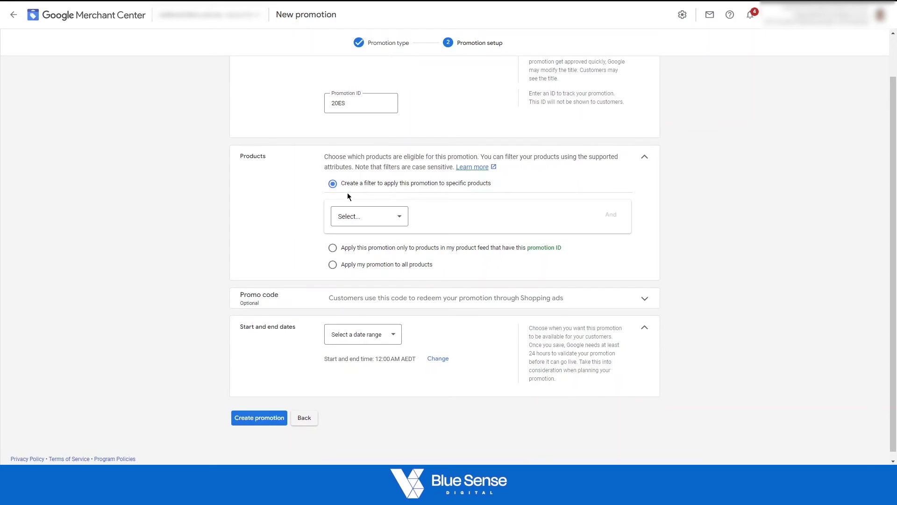
{"action": "left_click", "coordinate": [333, 265]}
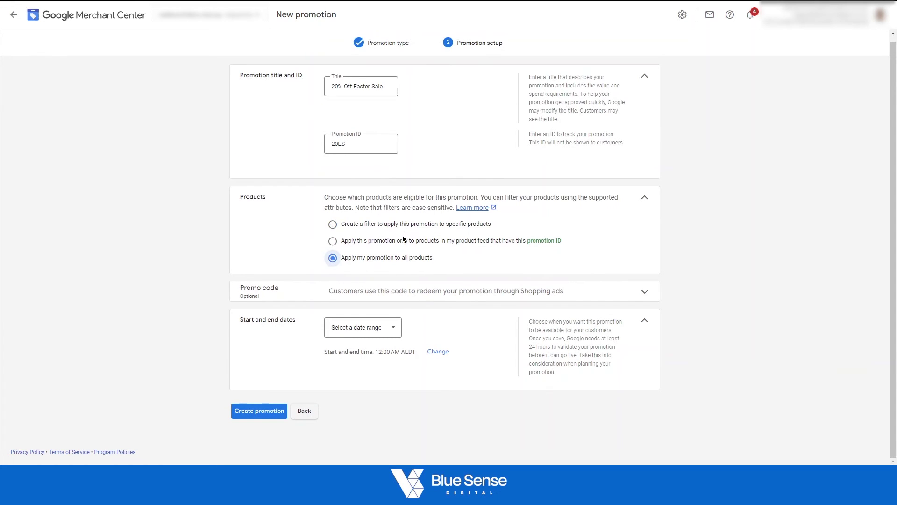
{"action": "left_click", "coordinate": [332, 228]}
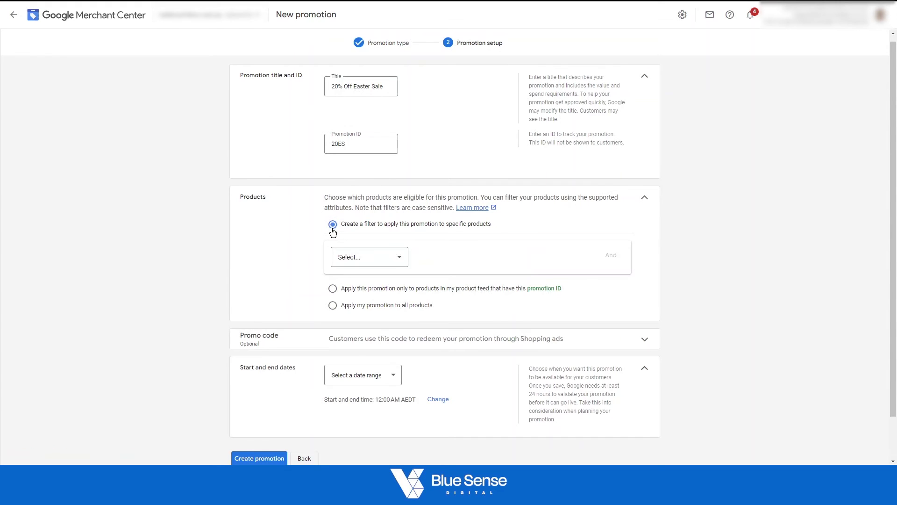
{"action": "left_click", "coordinate": [390, 260]}
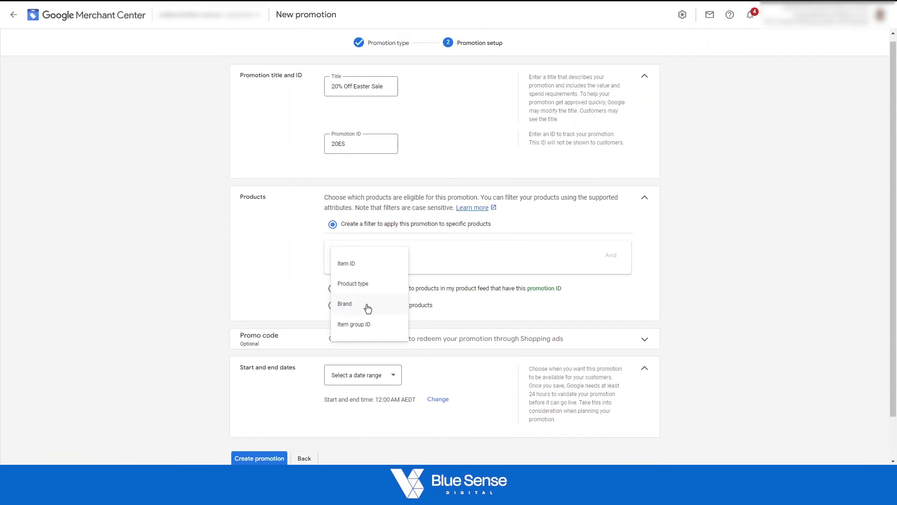
{"action": "left_click", "coordinate": [358, 283]}
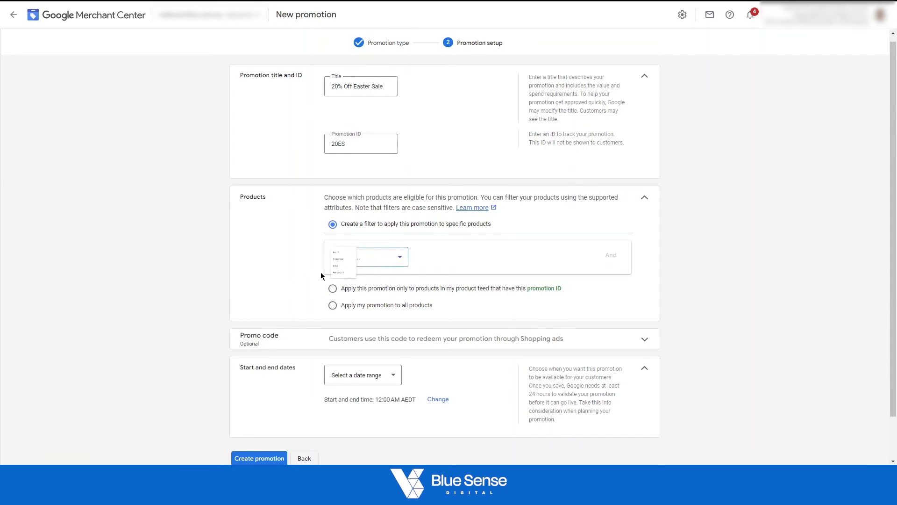
{"action": "left_click", "coordinate": [333, 305]}
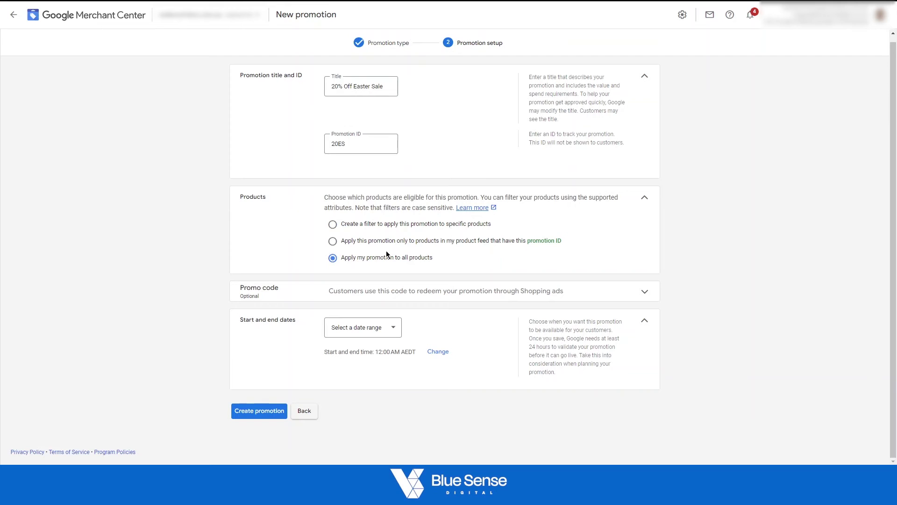
{"action": "left_click", "coordinate": [418, 297]}
Step: Enter 20EASTER as the promo code and collapse the Promo code section
{"action": "left_click", "coordinate": [351, 315]}
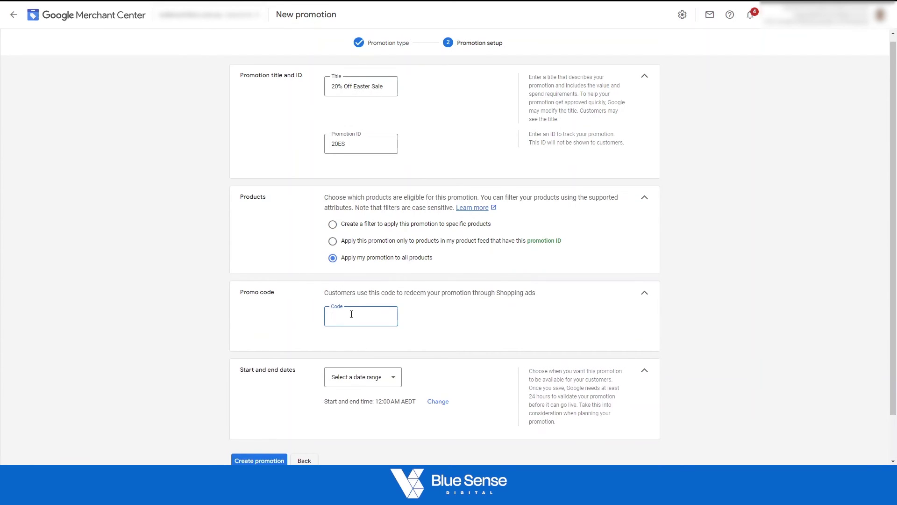
{"action": "left_click", "coordinate": [645, 294]}
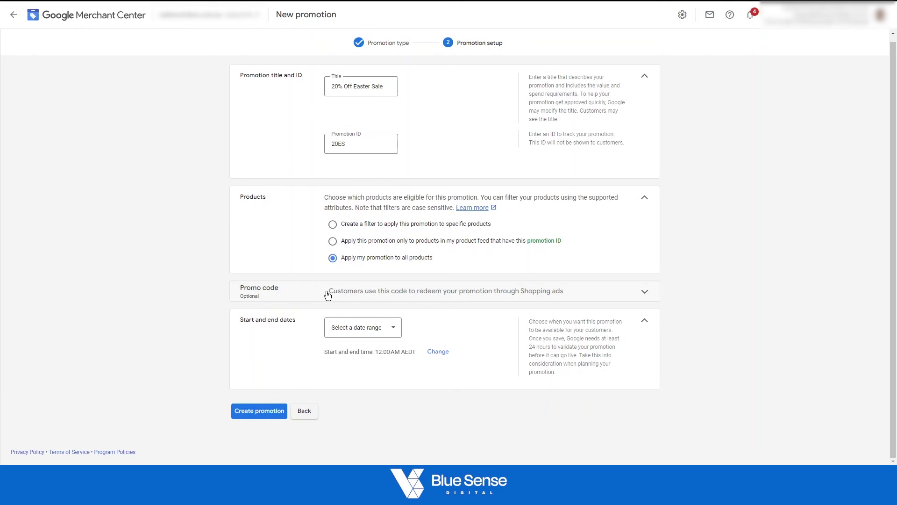
{"action": "left_click", "coordinate": [428, 298]}
{"action": "left_click", "coordinate": [352, 317]}
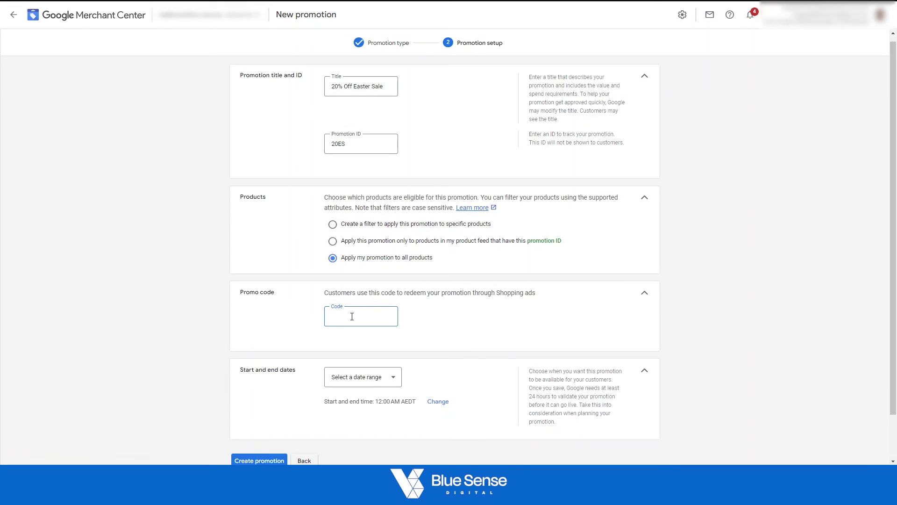
{"action": "type", "text": "20EASTER"}
{"action": "left_click", "coordinate": [445, 331]}
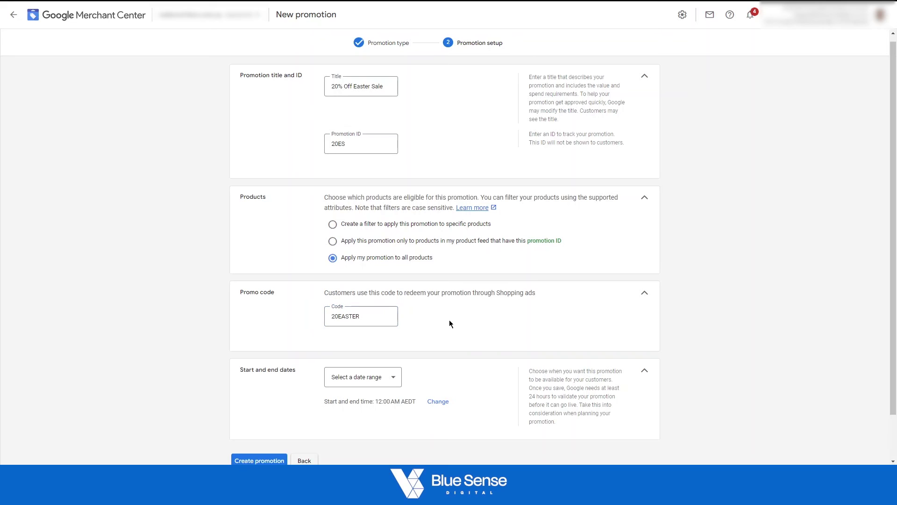
{"action": "left_click", "coordinate": [648, 296]}
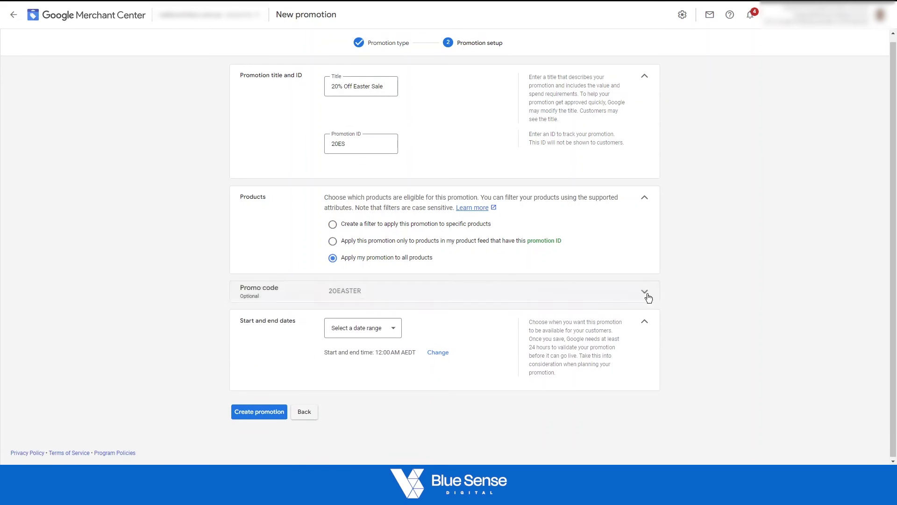
{"action": "left_click", "coordinate": [647, 294]}
{"action": "left_click", "coordinate": [629, 299]}
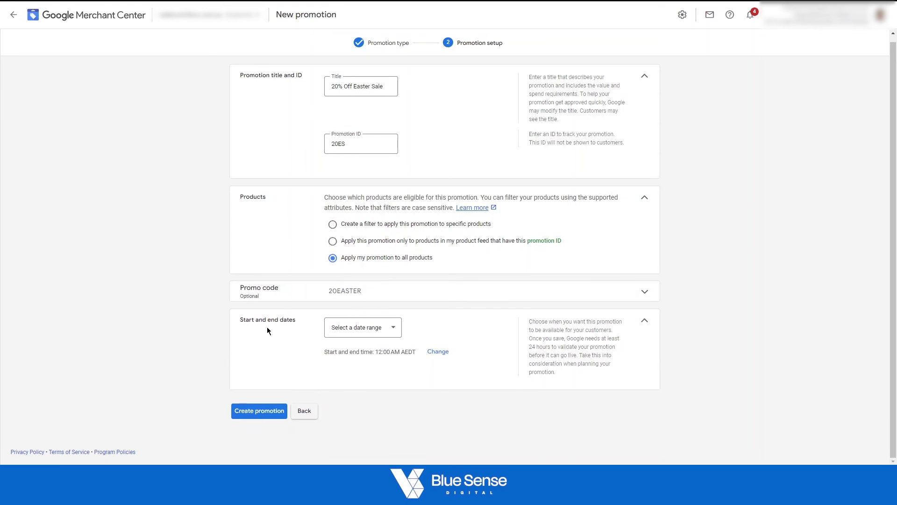
Step: Set the promotion dates to Mar 24–31, 2024, with 2:00 AM start and end times
{"action": "left_click", "coordinate": [367, 333]}
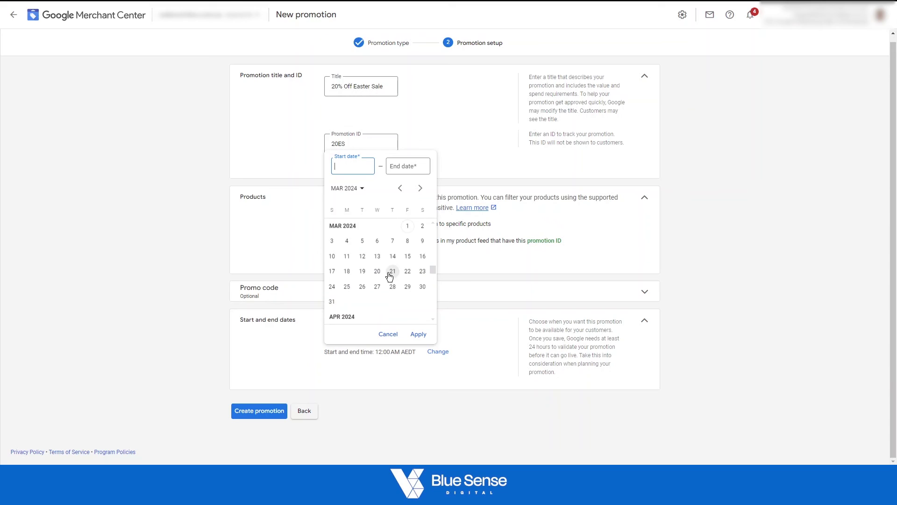
{"action": "left_click", "coordinate": [332, 287]}
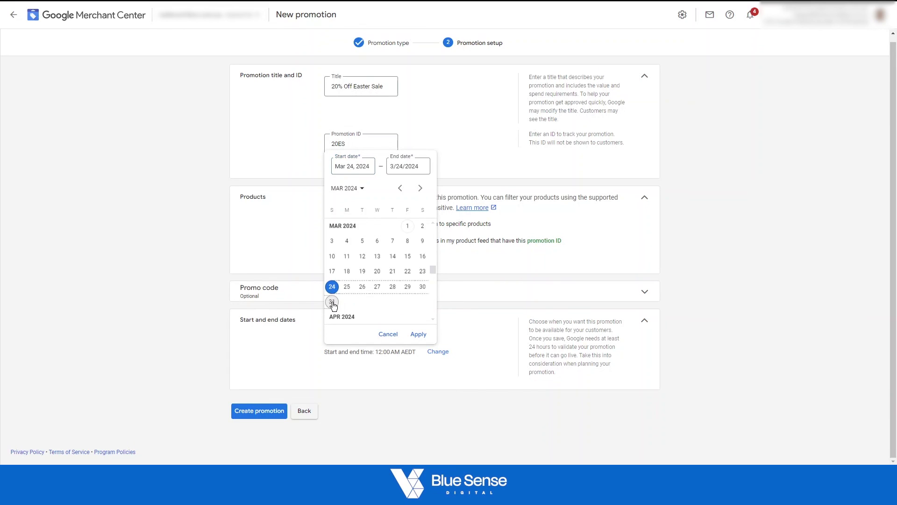
{"action": "left_click", "coordinate": [332, 302]}
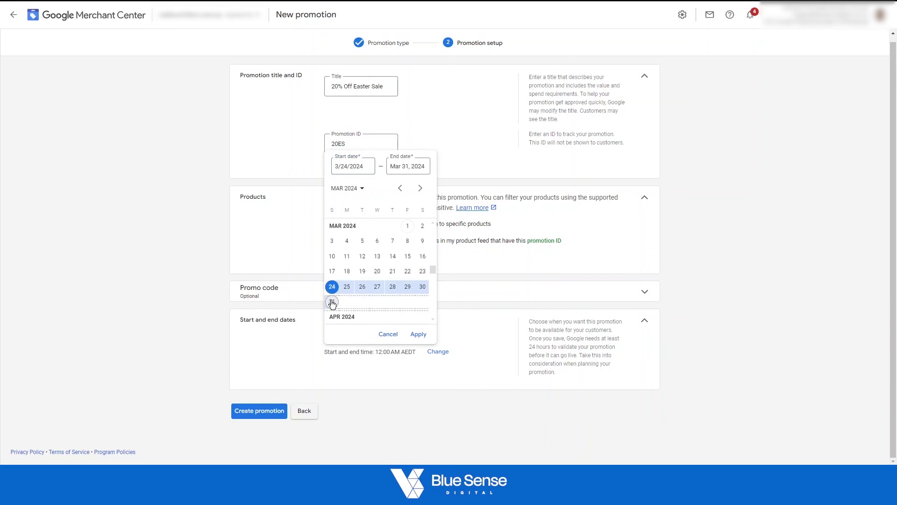
{"action": "left_click", "coordinate": [419, 335]}
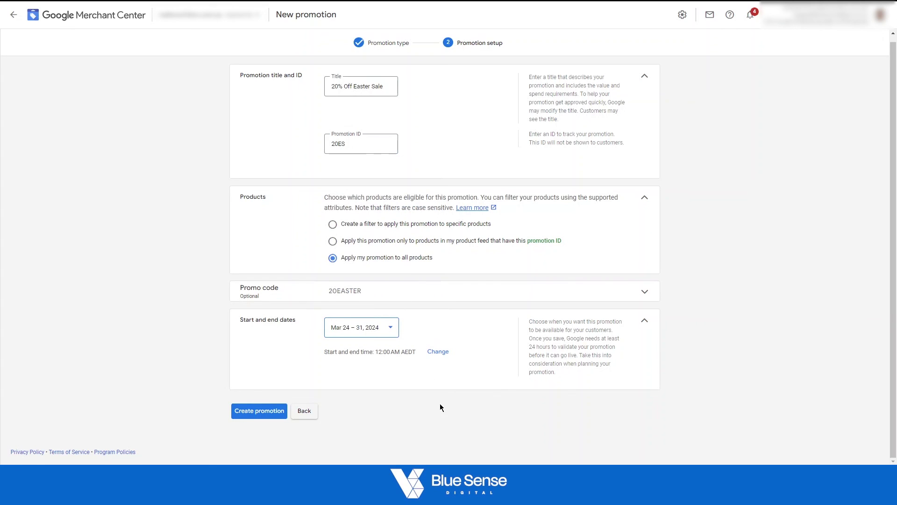
{"action": "left_click", "coordinate": [430, 358]}
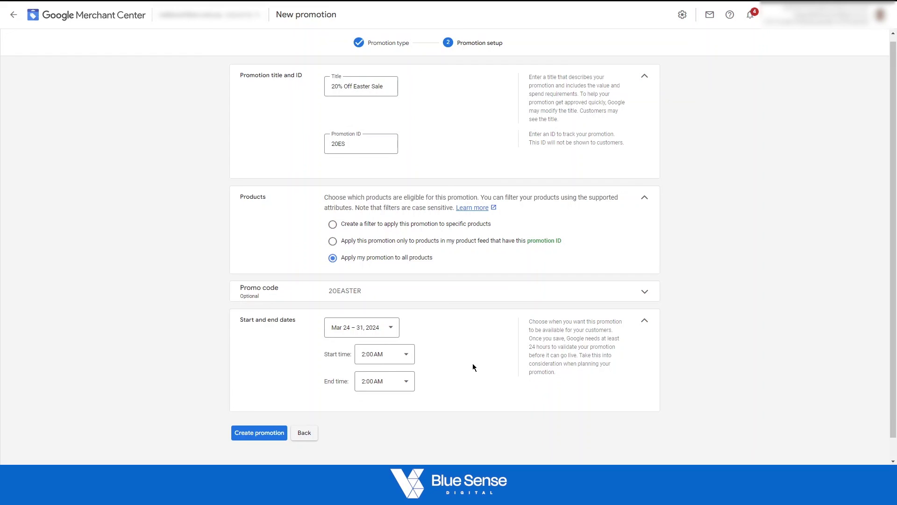
{"action": "left_click", "coordinate": [646, 321]}
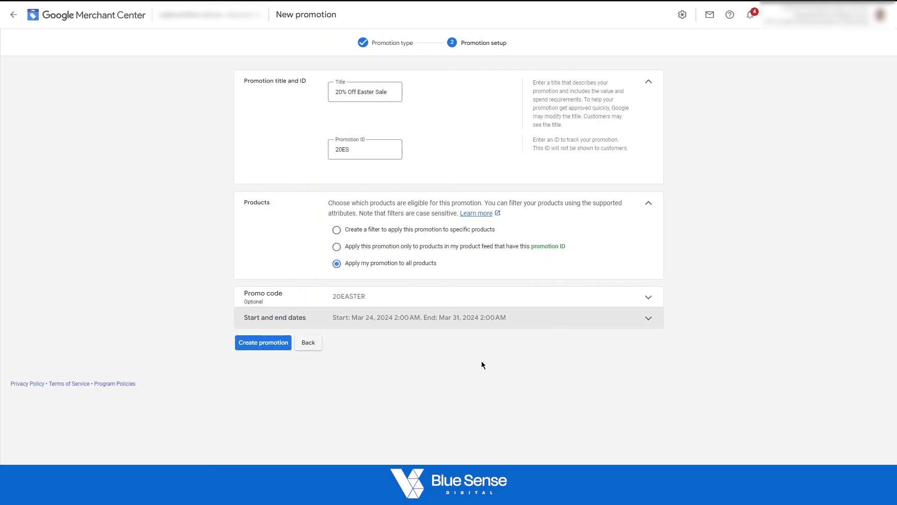
Step: Go back to the Promotion type step and cancel, returning to the empty Promotions list
{"action": "left_click", "coordinate": [261, 345]}
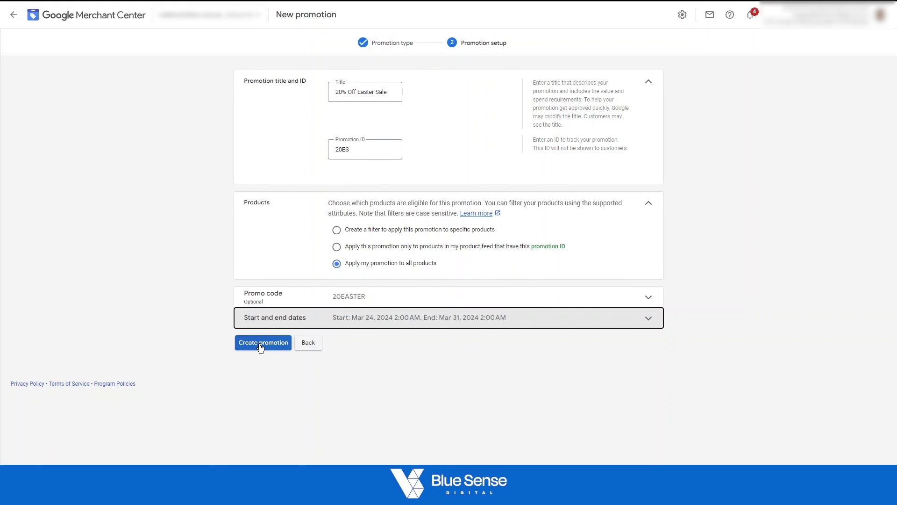
{"action": "left_click", "coordinate": [307, 344]}
{"action": "scroll", "coordinate": [349, 243], "scroll_direction": "down", "scroll_amount": 7}
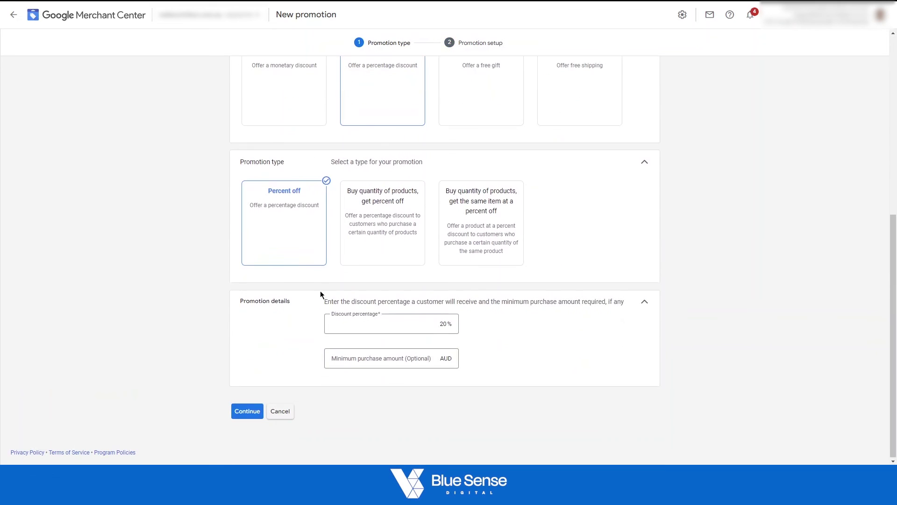
{"action": "left_click", "coordinate": [284, 413]}
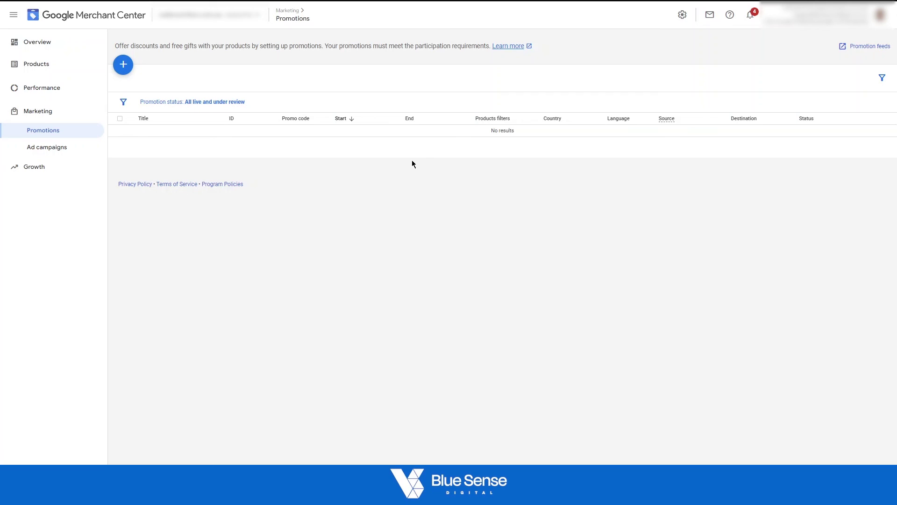
Step: Filter the Promotions list by promotion status All
{"action": "left_click", "coordinate": [198, 103]}
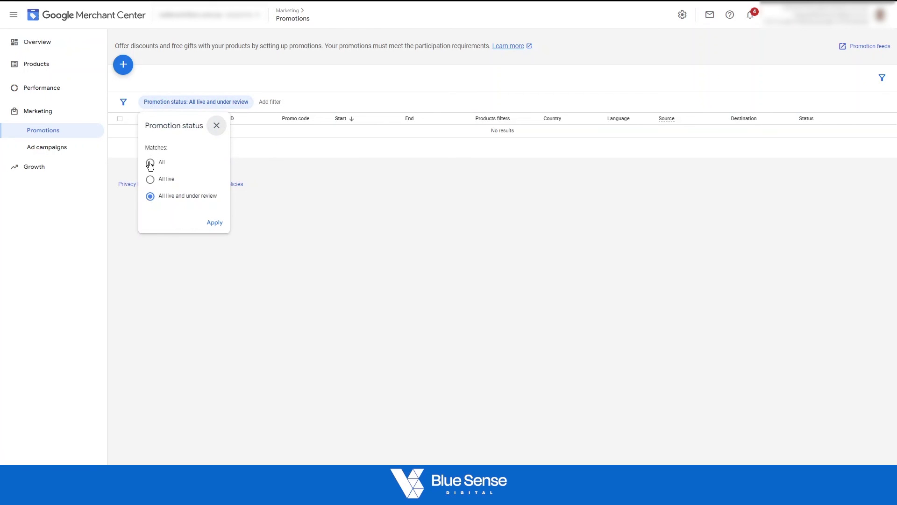
{"action": "left_click", "coordinate": [212, 225]}
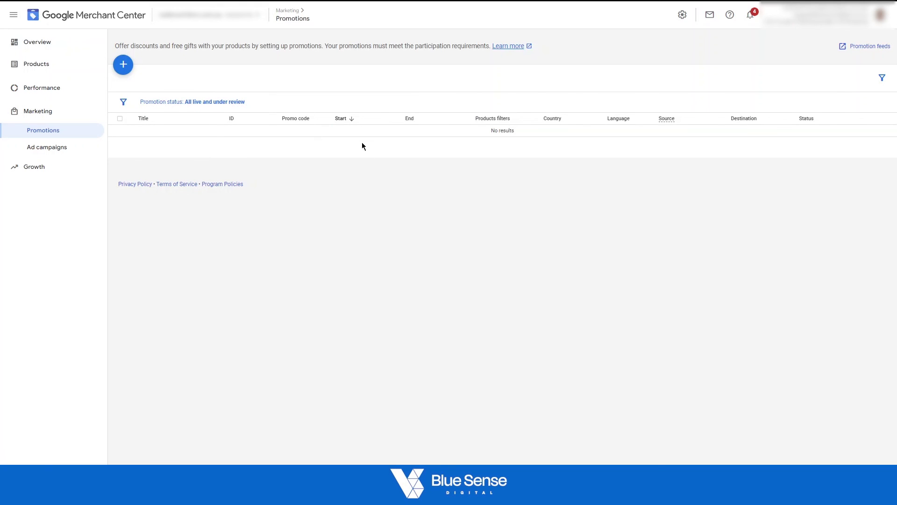
{"action": "left_click", "coordinate": [192, 102]}
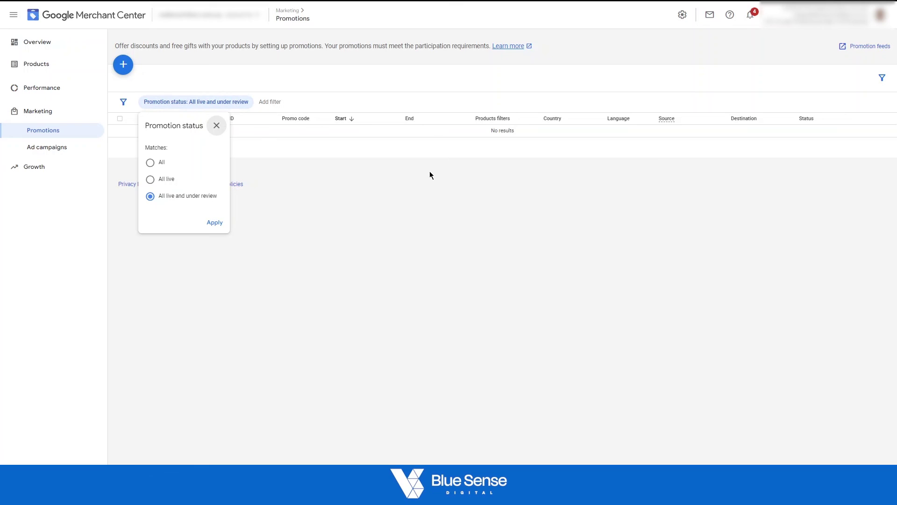
{"action": "left_click", "coordinate": [150, 163]}
{"action": "left_click", "coordinate": [215, 223]}
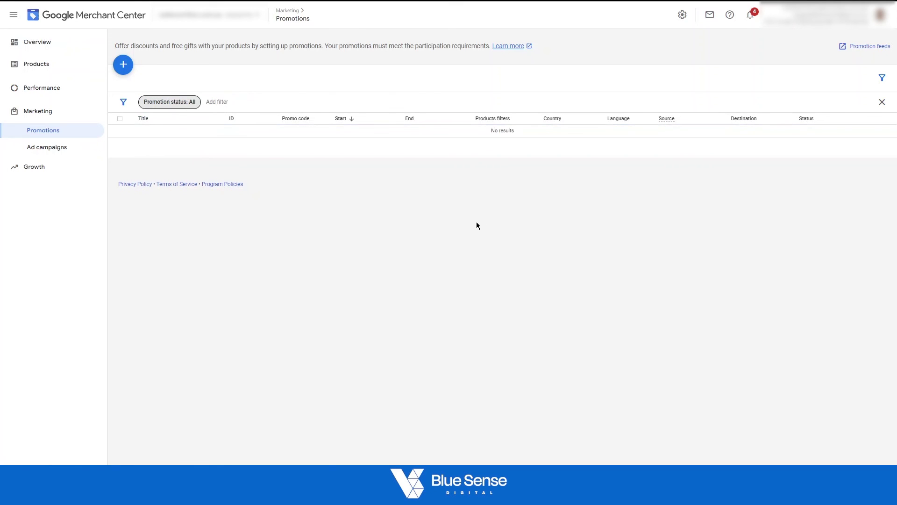